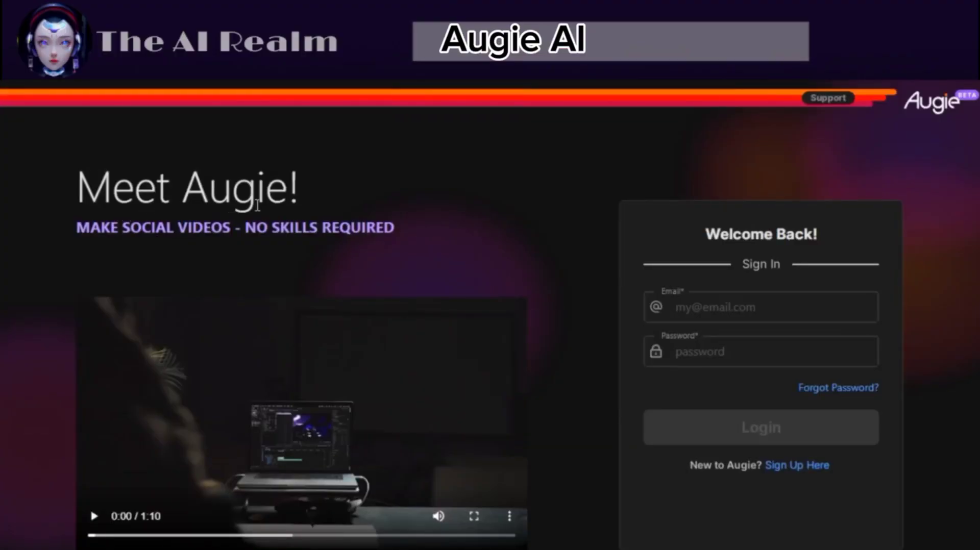
Sign up for a free Augie account, accepting the terms, and start a new Augie
click(786, 467)
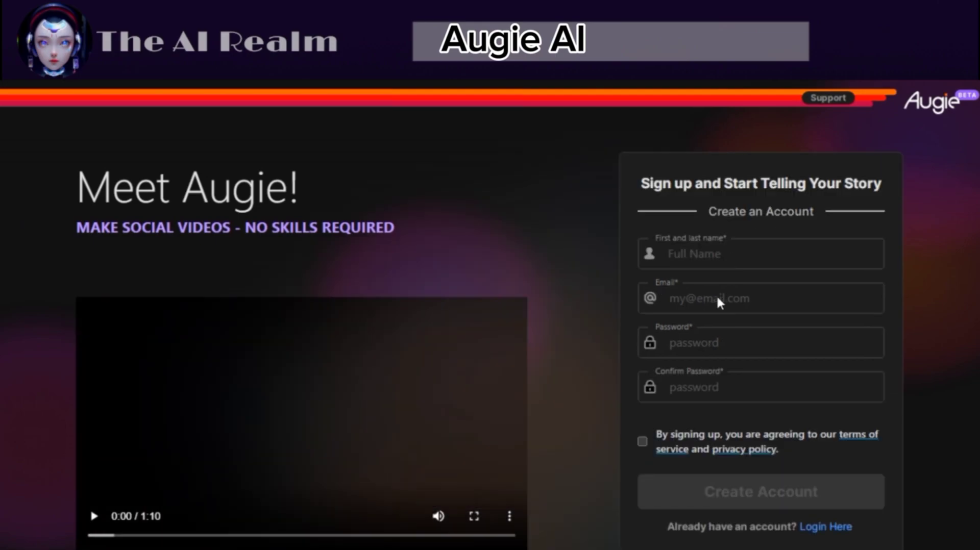
click(643, 441)
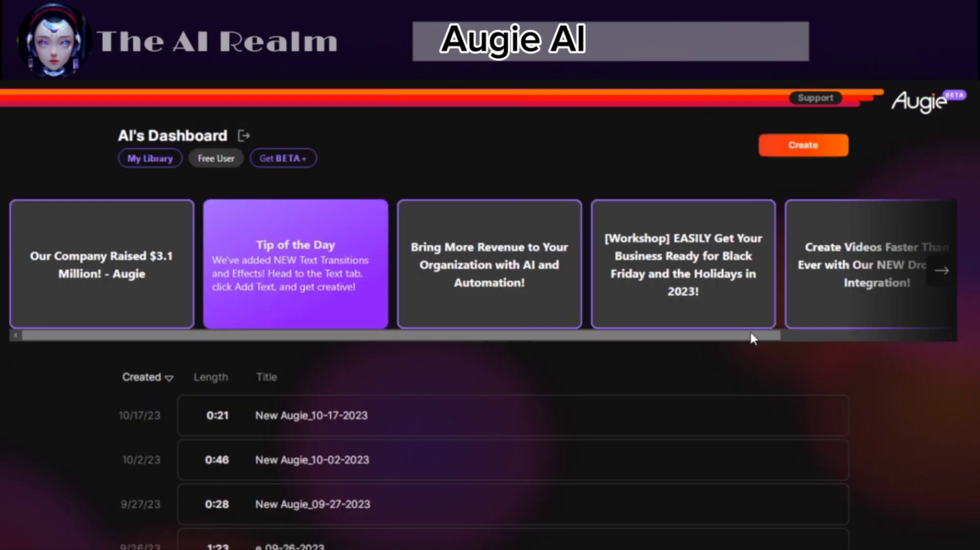
click(797, 146)
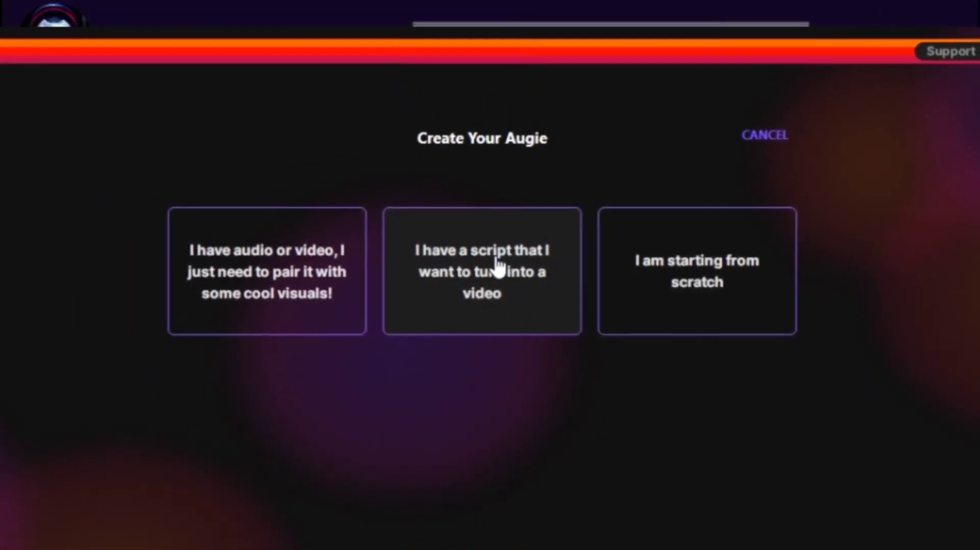
Start from a script and pick Thomas as the narration voice
click(502, 271)
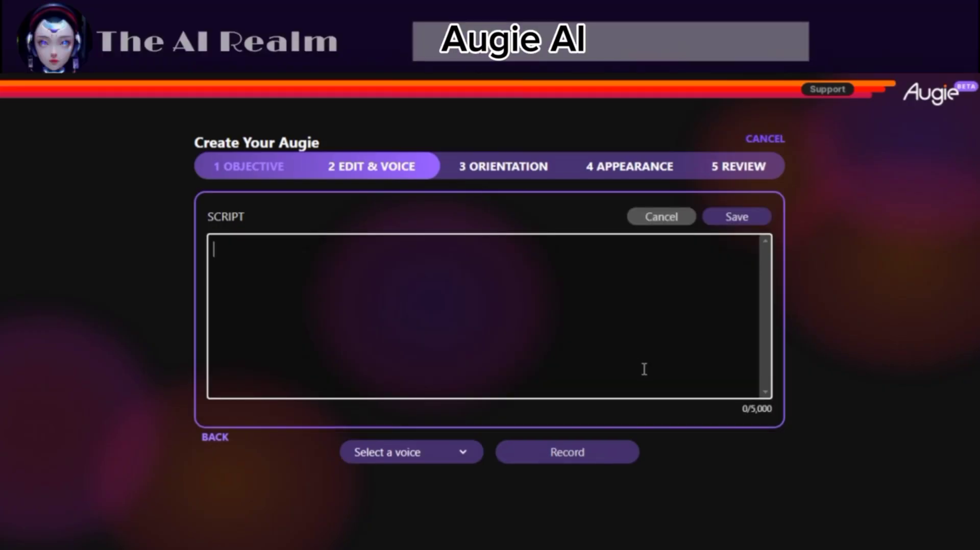
double_click(775, 411)
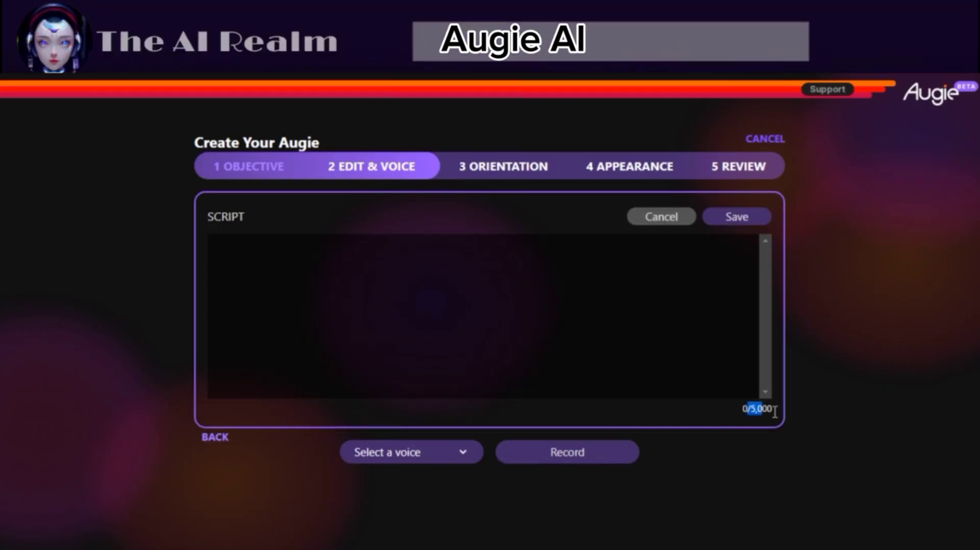
click(462, 454)
scroll(600, 213, down, 3)
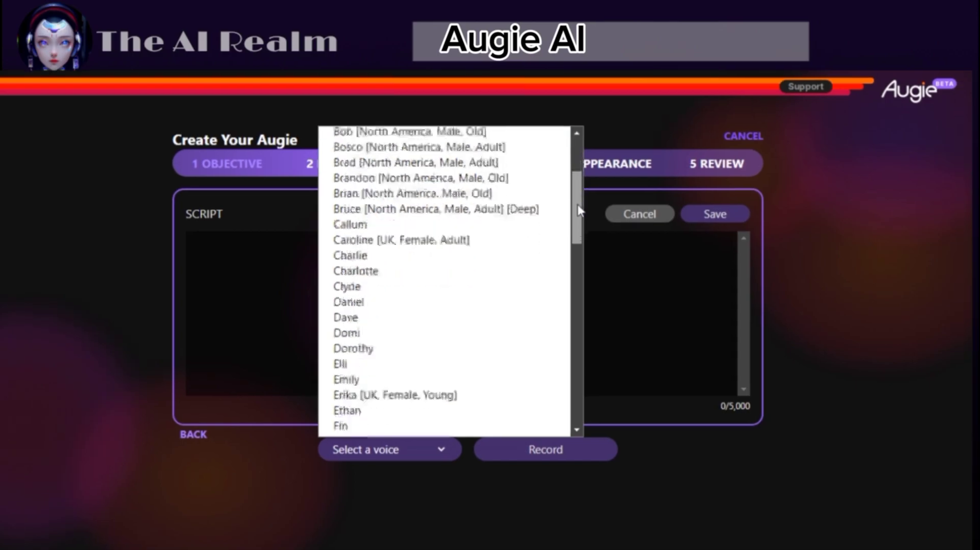
drag(578, 210, 576, 413)
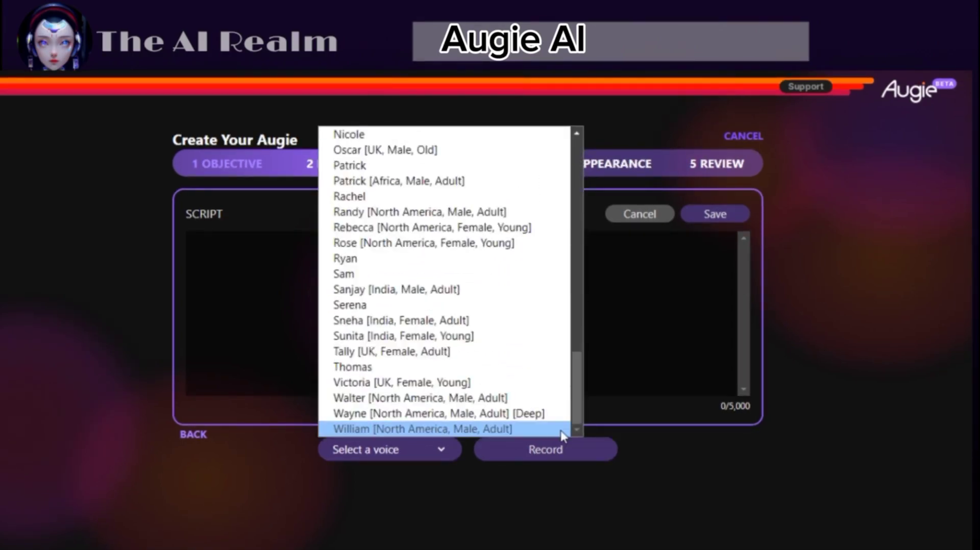
click(531, 368)
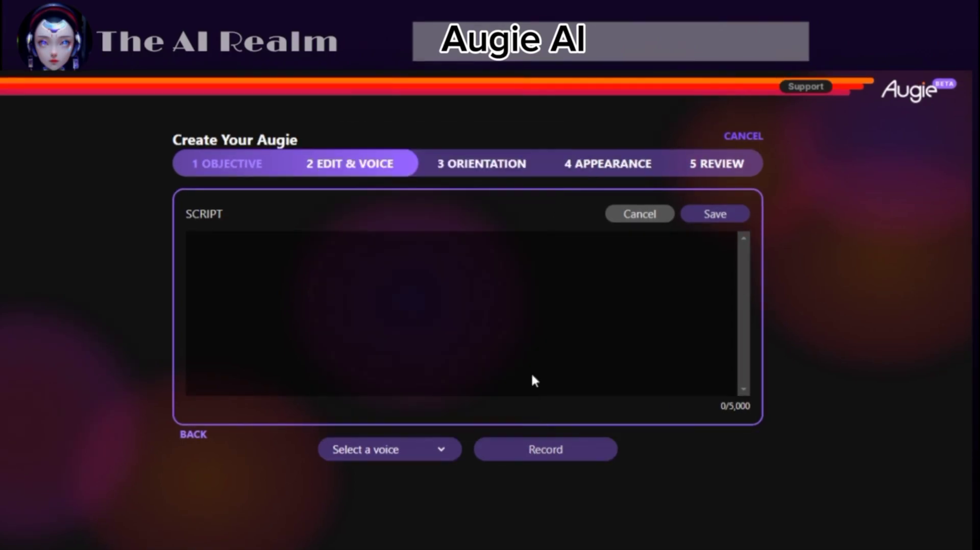
Enter the script 'hello', generate the narration preview, and bring up its Download option
click(488, 388)
text(hello)
click(381, 495)
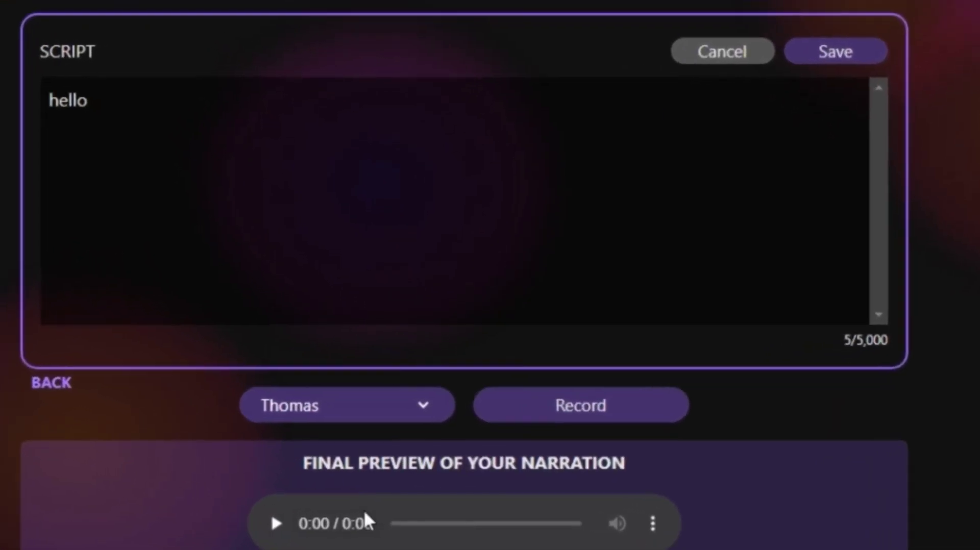
click(661, 523)
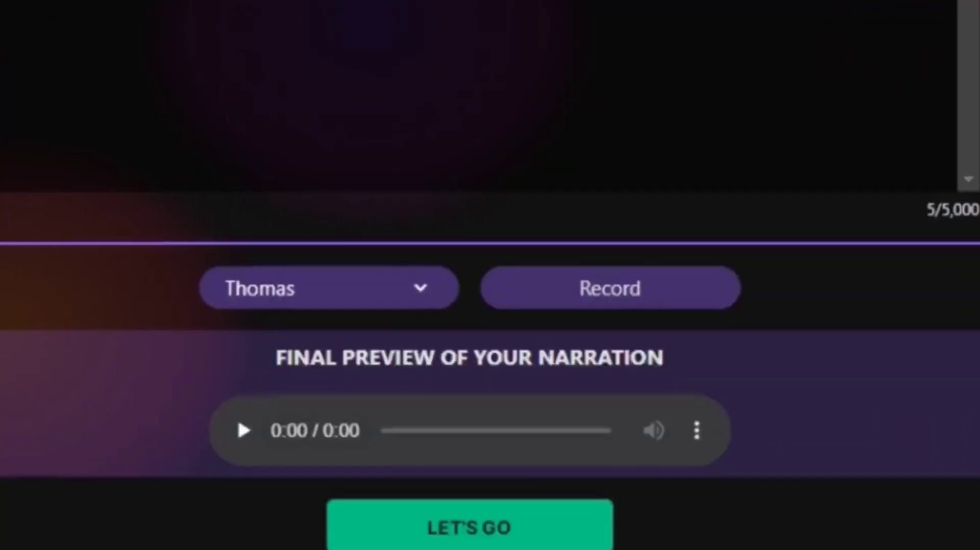
click(696, 430)
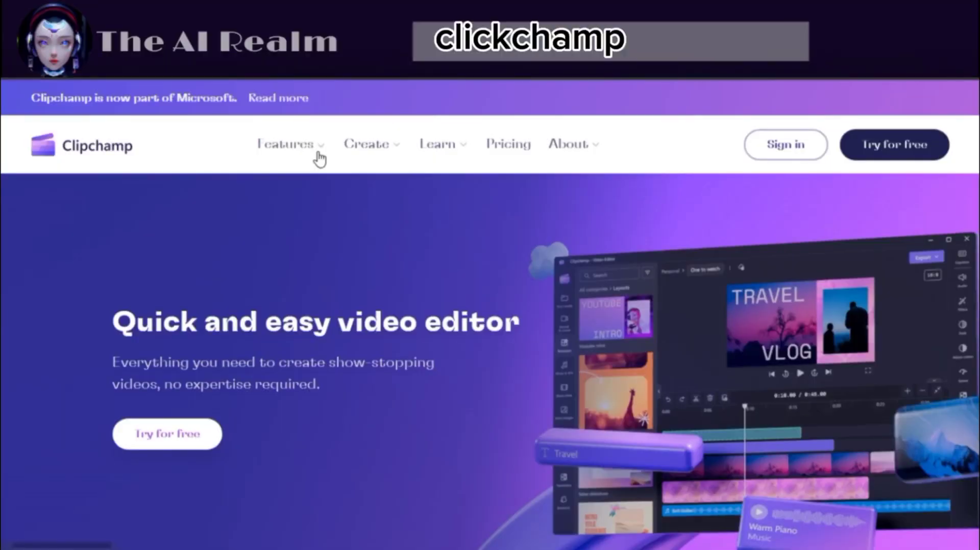
Sign in to Clipchamp with Microsoft, create a new video, and open Text to speech
click(319, 157)
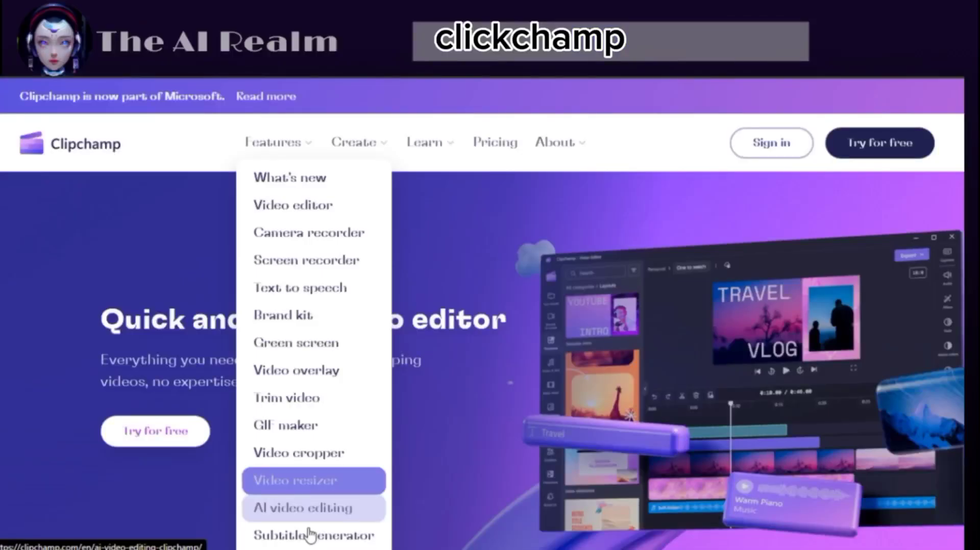
click(869, 147)
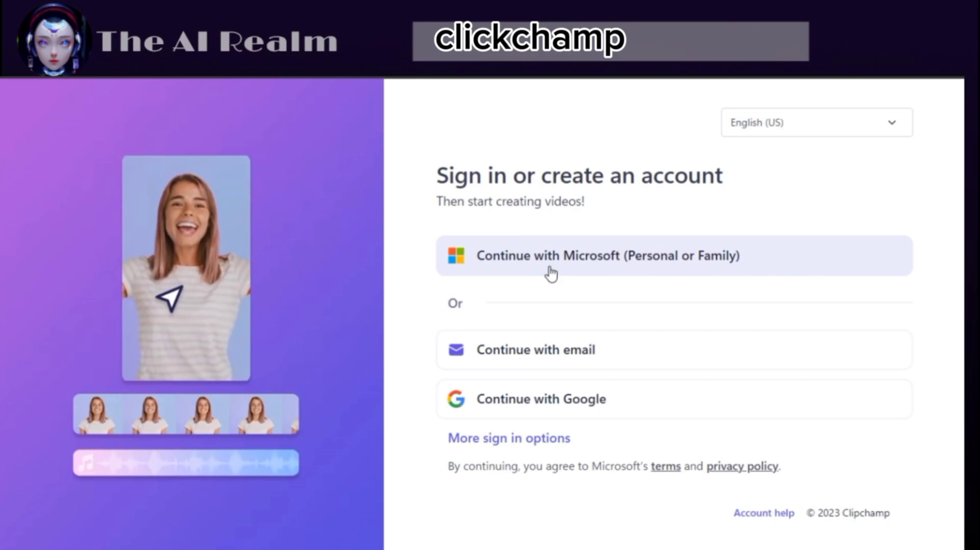
click(551, 274)
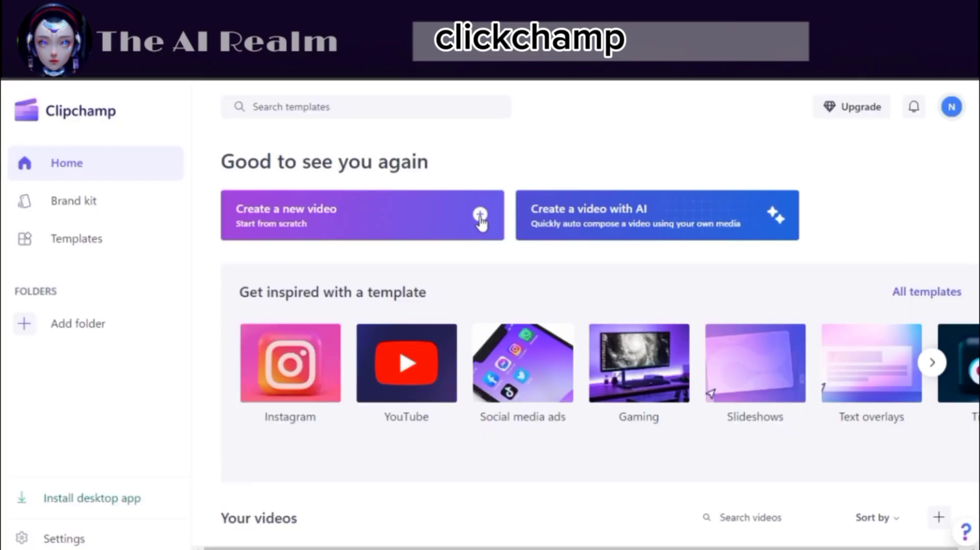
click(427, 228)
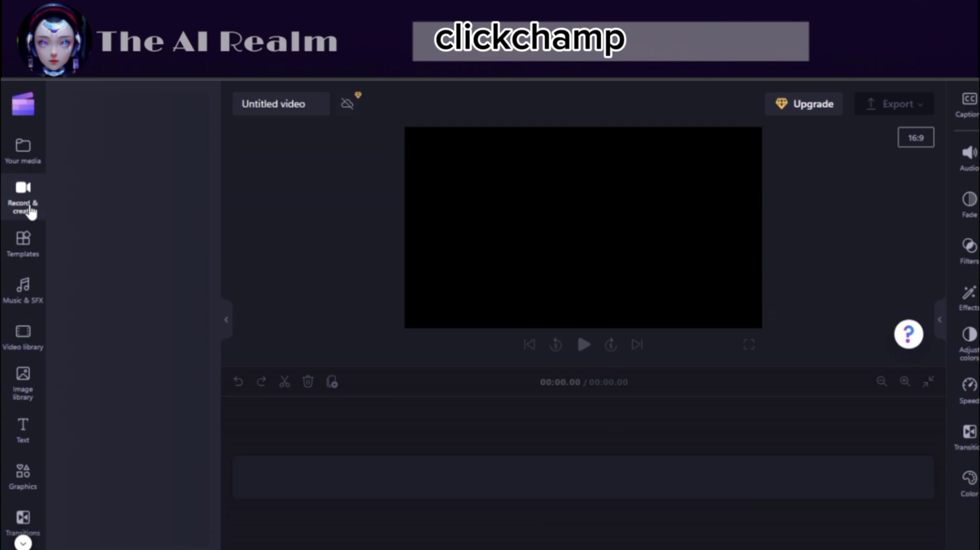
click(30, 211)
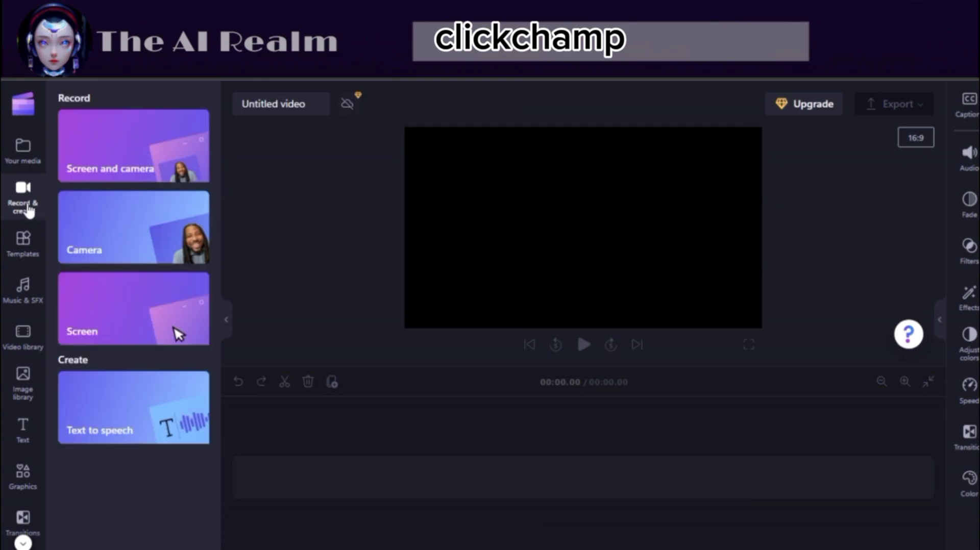
click(93, 418)
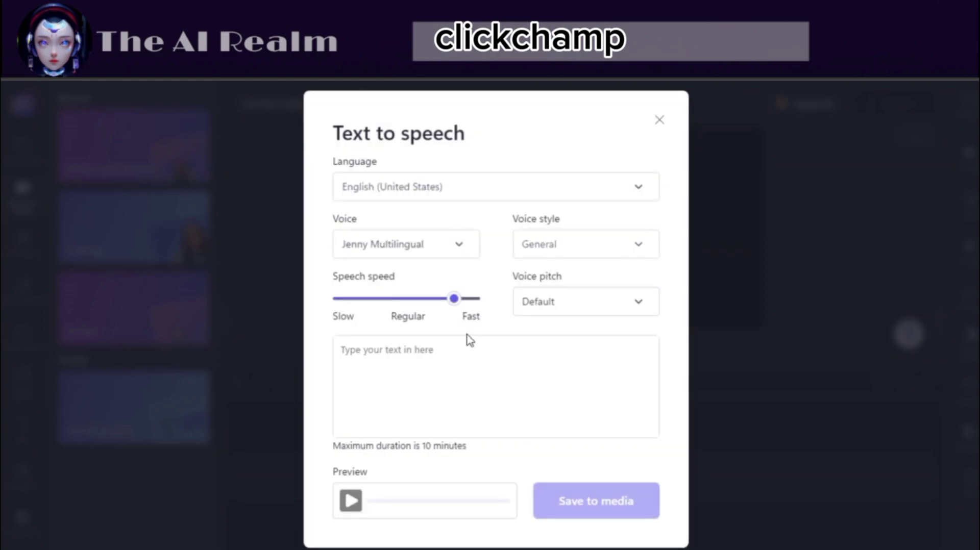
Set the speech language to English (United States) after briefly picking Arabic (Libya)
click(625, 181)
drag(652, 326, 656, 239)
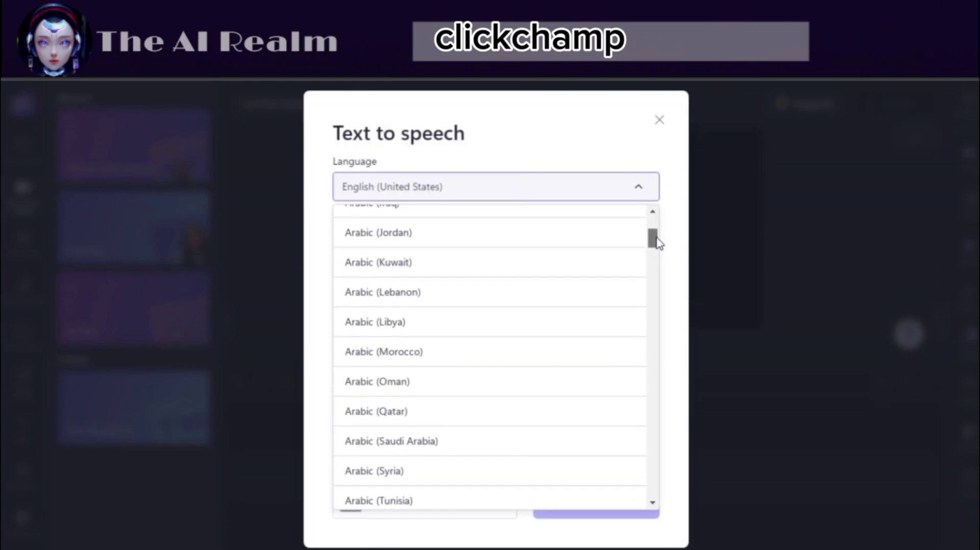
click(603, 332)
click(466, 255)
click(459, 255)
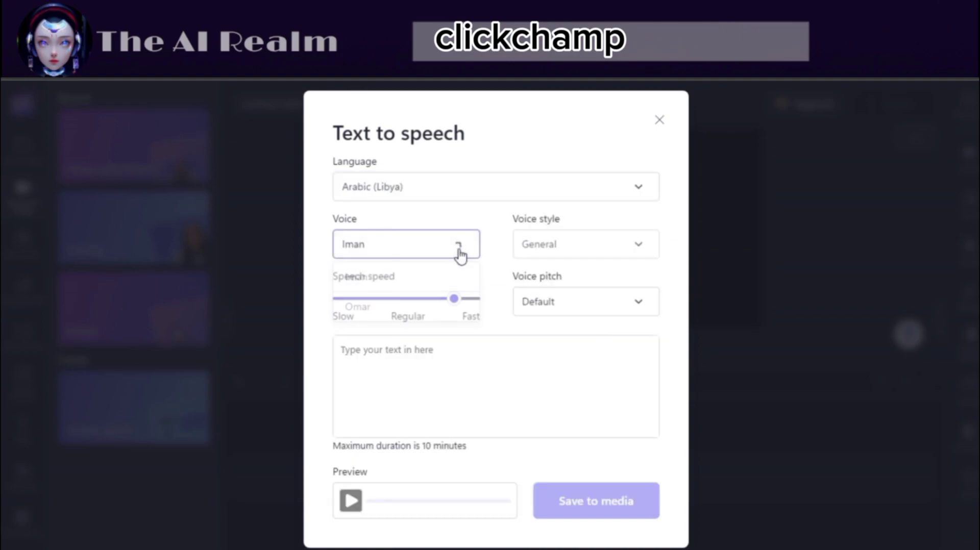
click(610, 196)
drag(656, 240, 657, 321)
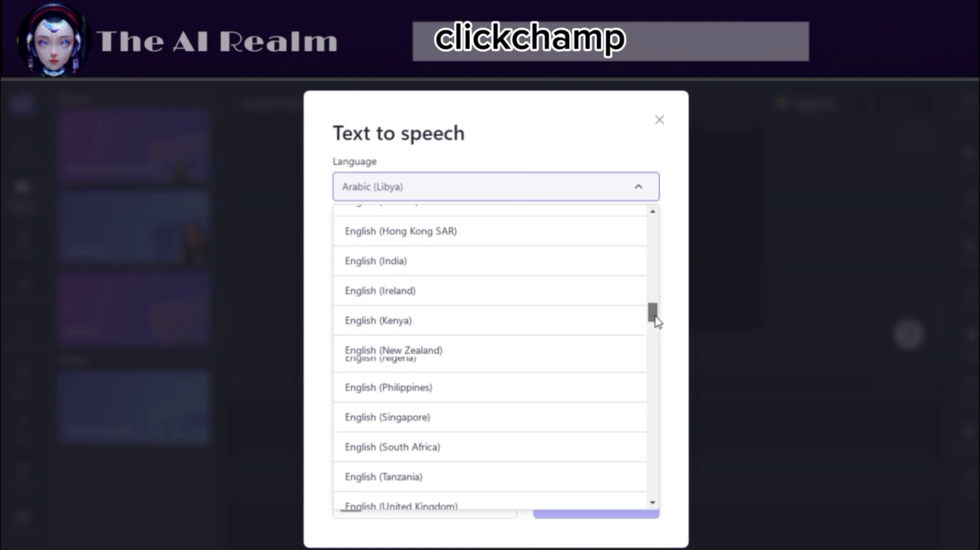
drag(474, 365, 479, 380)
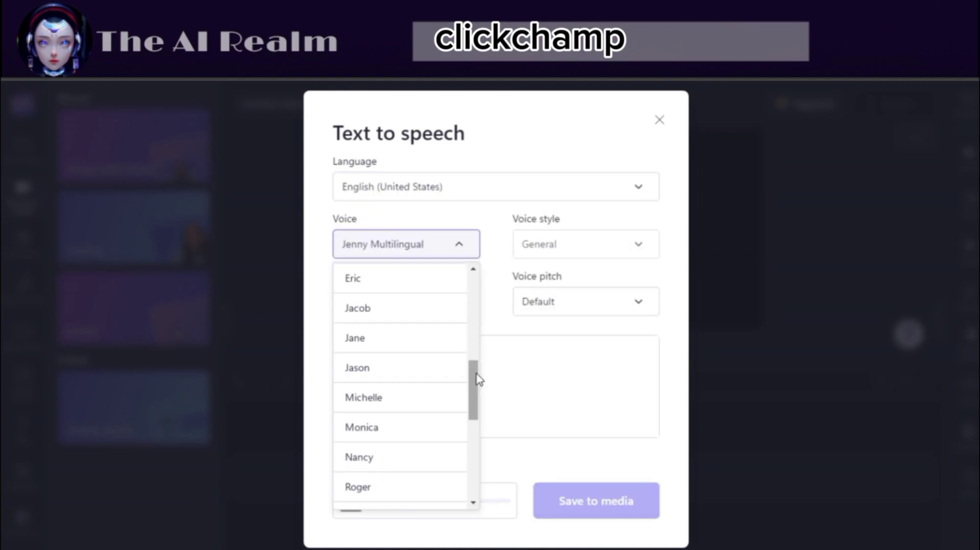
Use the Jenny Multilingual voice at default pitch, enter 'hello', and save it to media
click(558, 287)
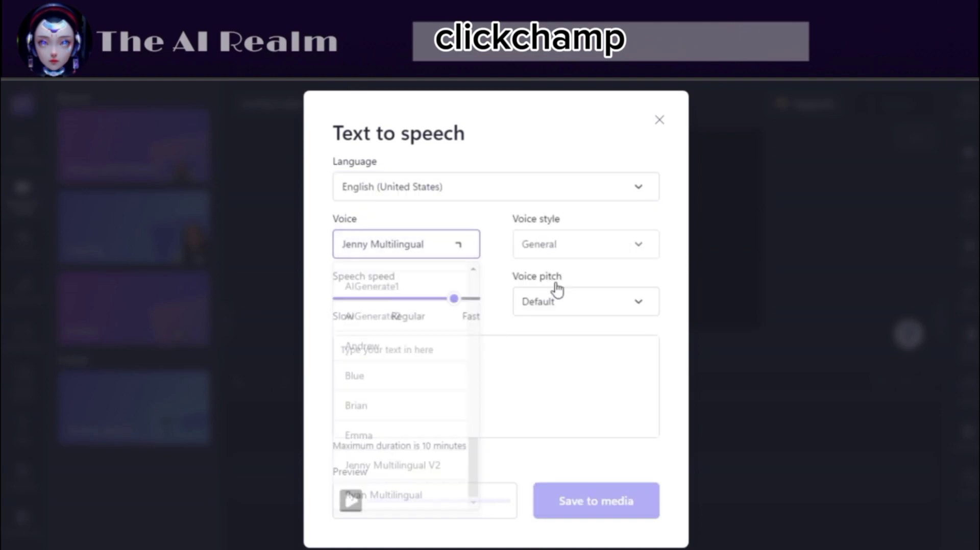
click(593, 306)
click(430, 323)
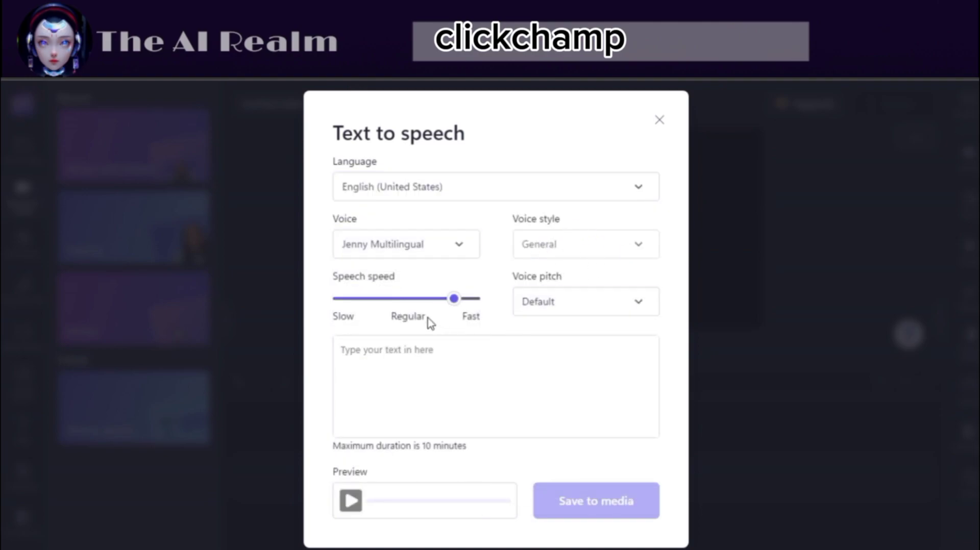
text(hello)
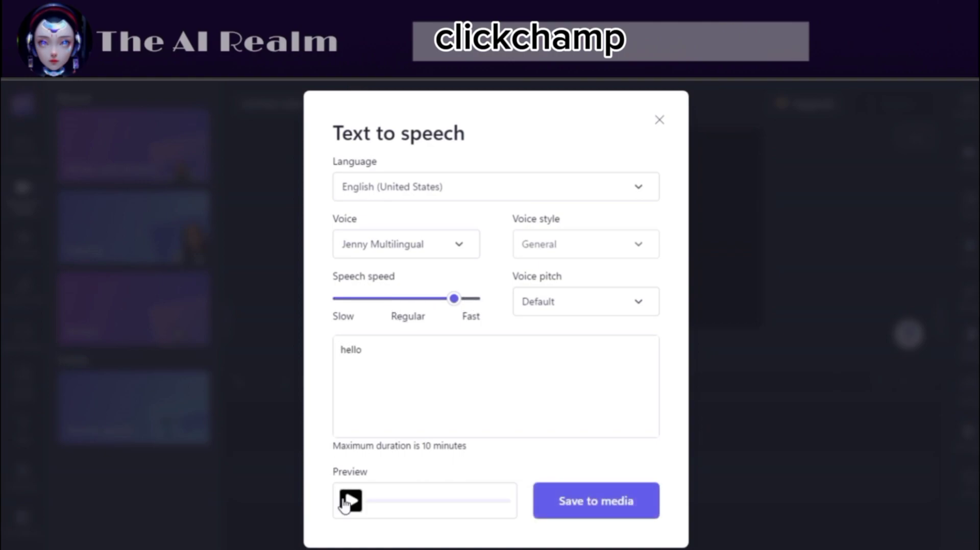
click(633, 501)
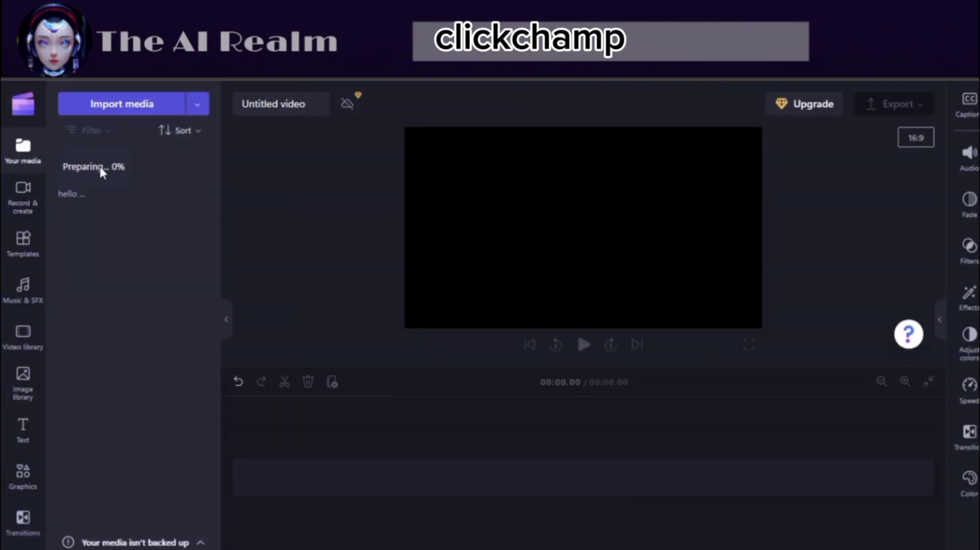
Drag the hello clip onto the timeline and export the video at 720p
drag(80, 173, 271, 489)
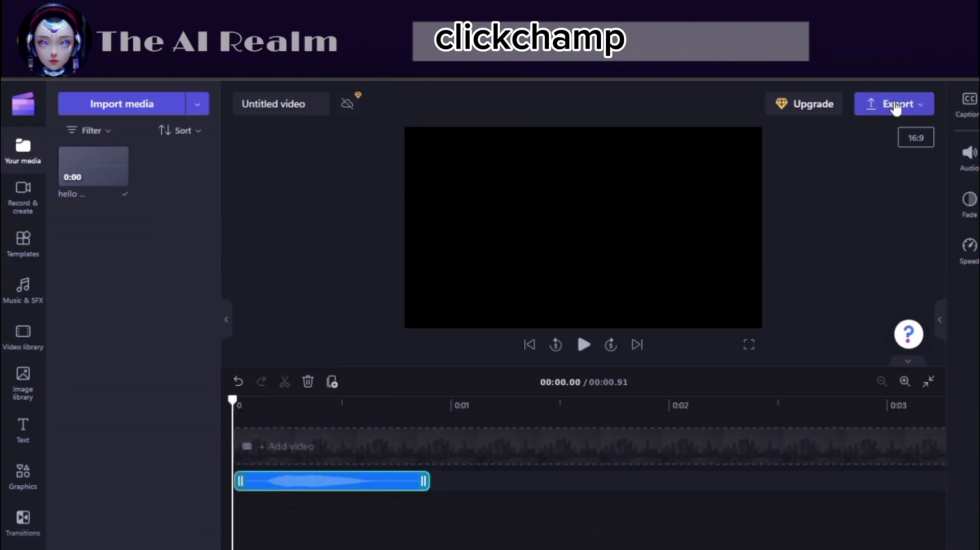
click(895, 106)
click(741, 258)
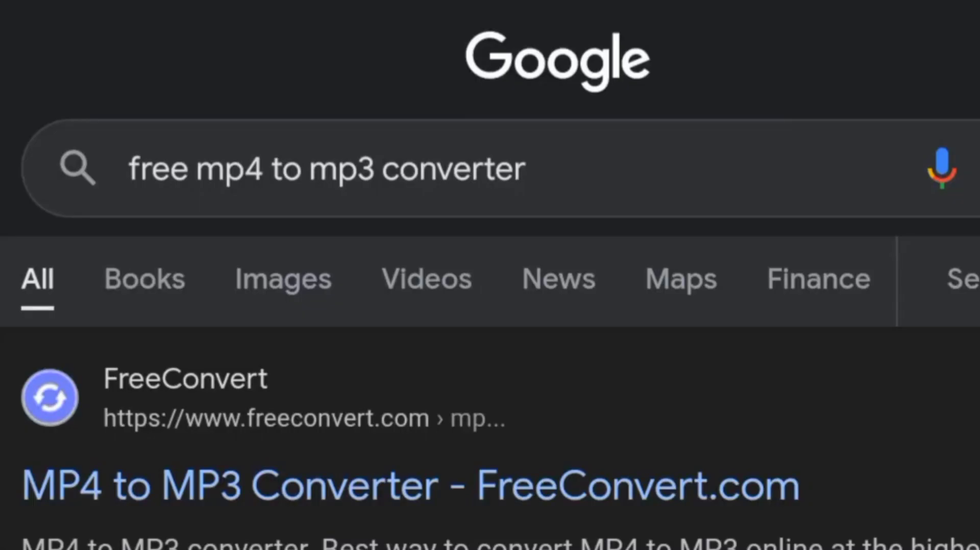
scroll(490, 306, down, 10)
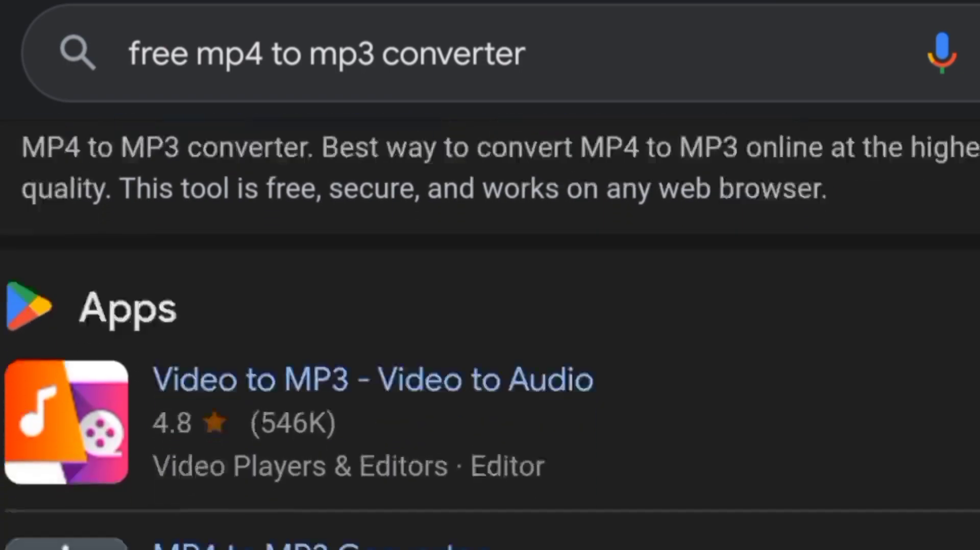
Scroll through the Google results for 'free mp4 to mp3 converter'
scroll(490, 332, down, 15)
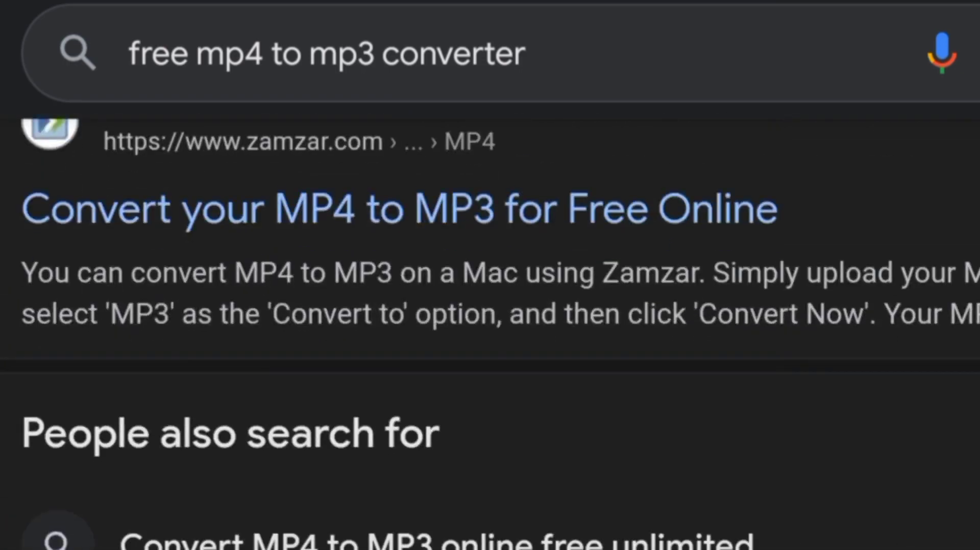
scroll(490, 332, down, 15)
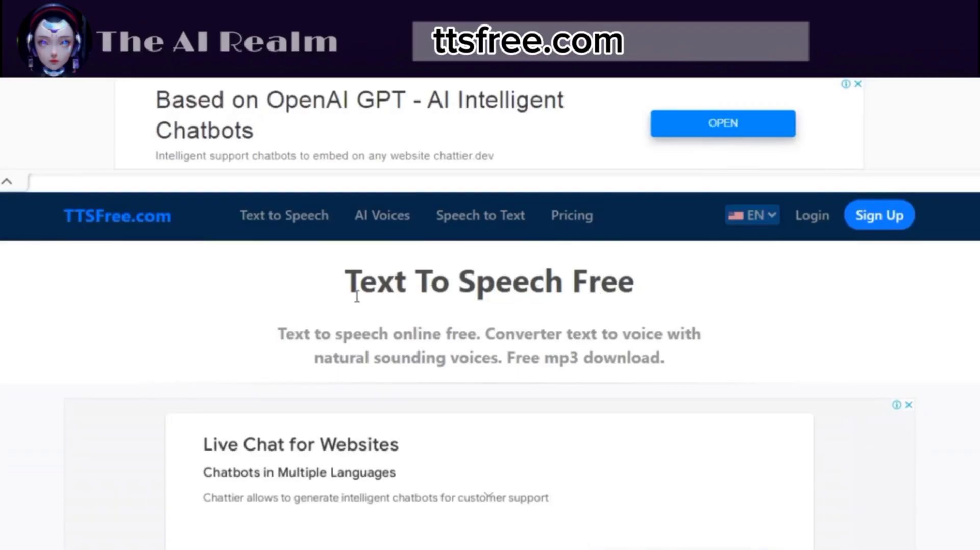
Enter 'hello' as the text and switch to TTS Server 1 English (US) standard voices
scroll(890, 240, down, 6)
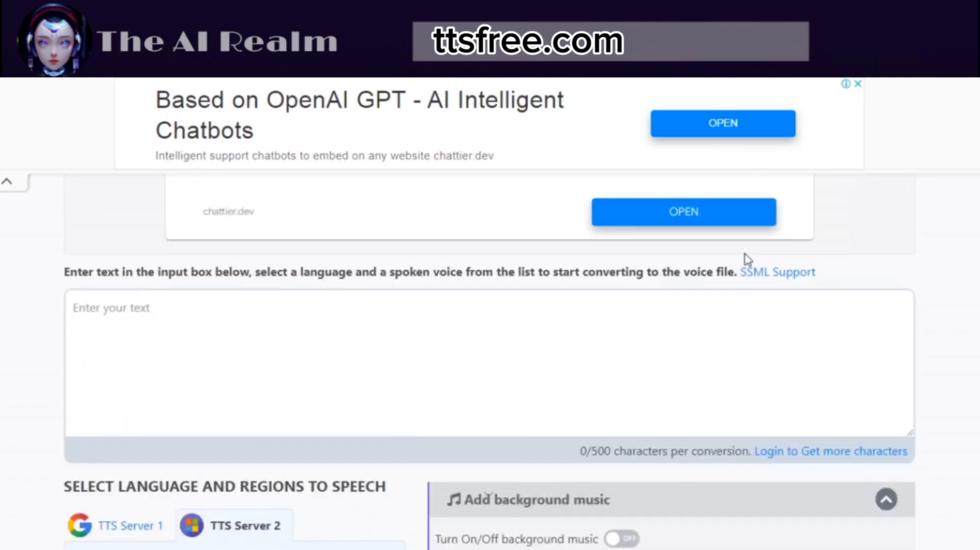
click(631, 322)
text(hello)
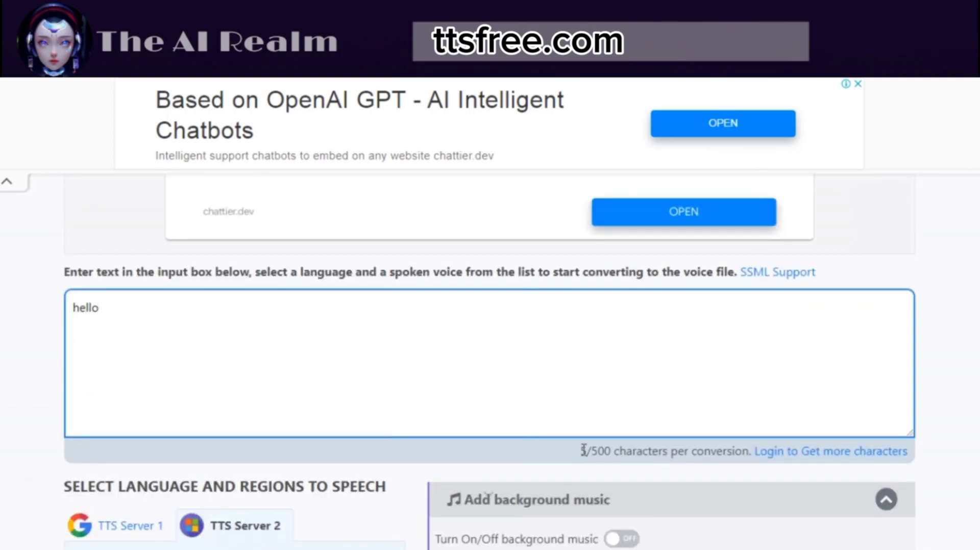
scroll(883, 180, down, 5)
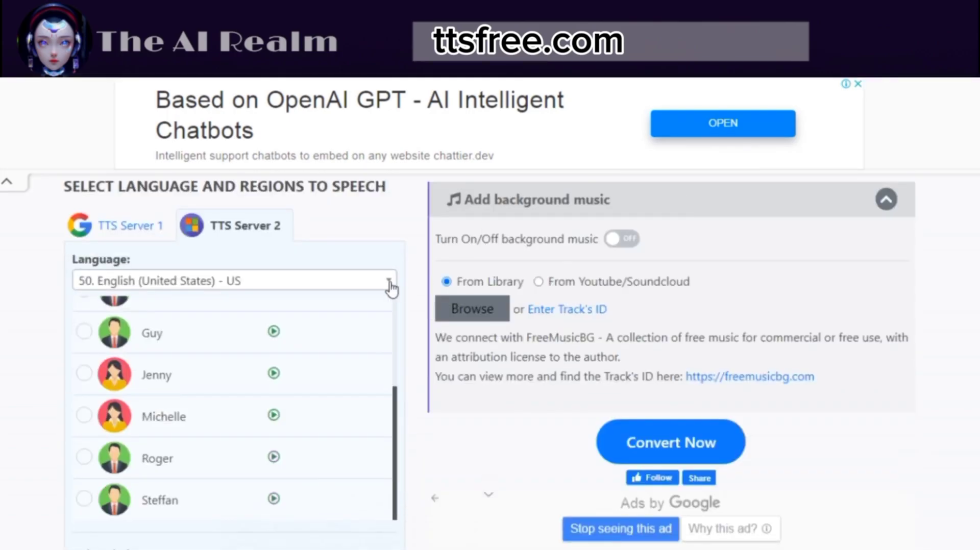
click(391, 288)
drag(394, 378, 403, 308)
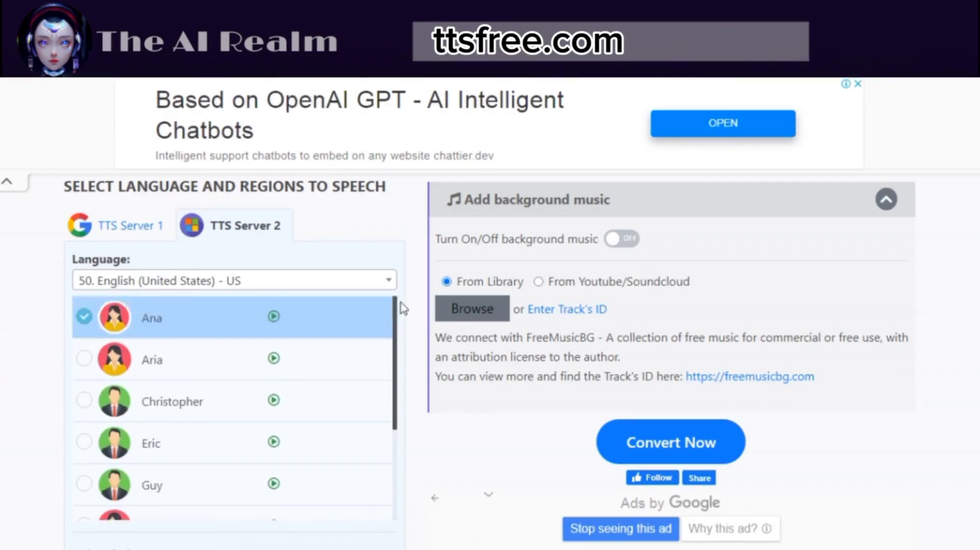
click(151, 232)
mouse_move(395, 438)
mouse_down()
mouse_move(397, 412)
mouse_move(396, 444)
mouse_up()
Leave background music off, with the source back on From Library, and convert hello to speech
scroll(854, 201, down, 2)
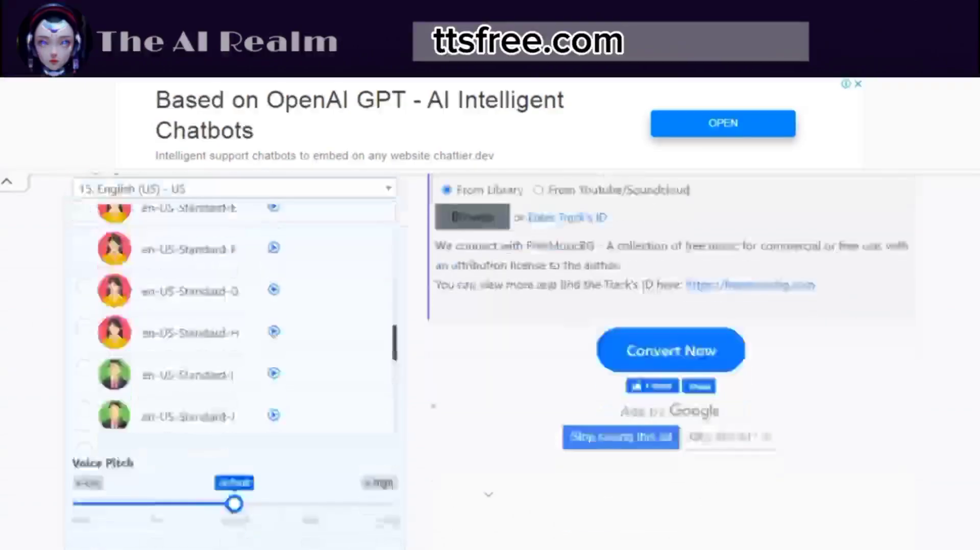
scroll(514, 302, down, 2)
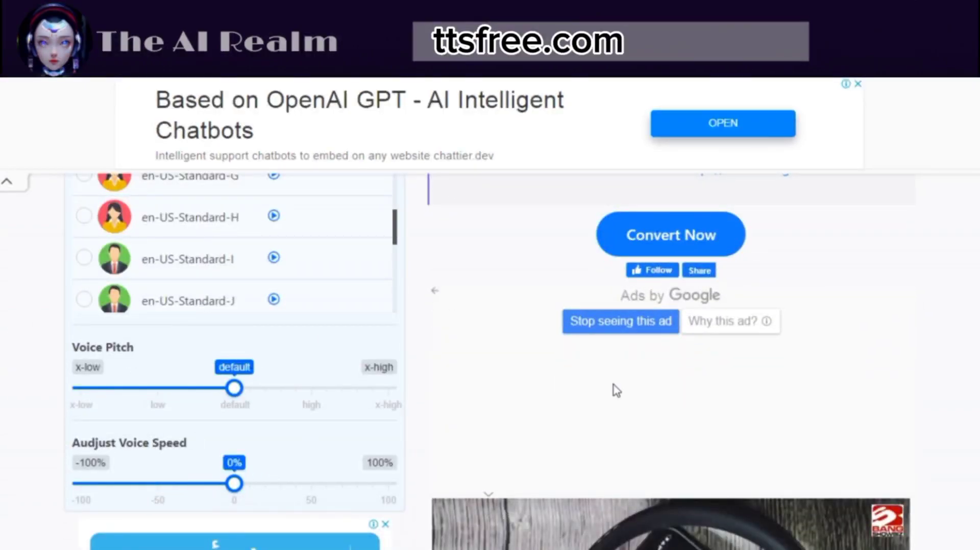
scroll(489, 357, up, 5)
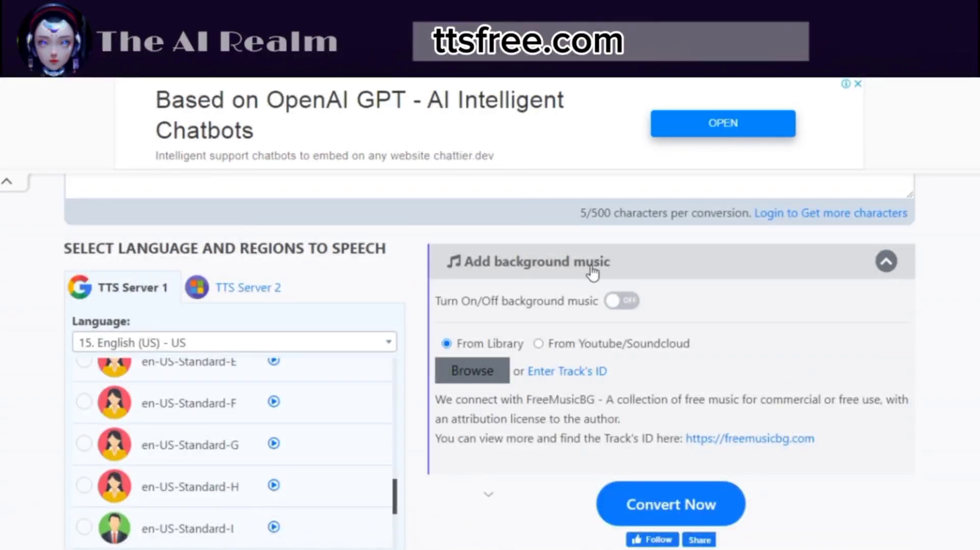
click(539, 343)
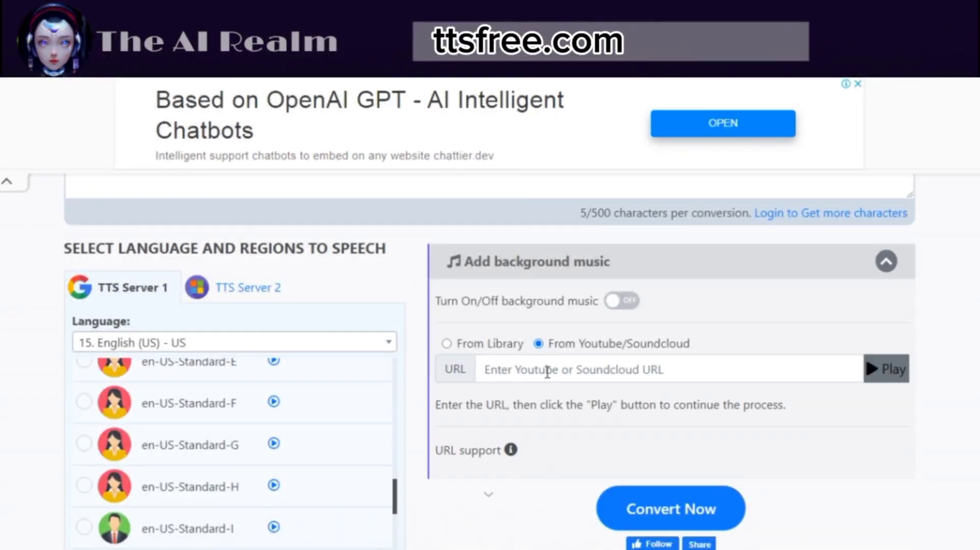
click(472, 345)
scroll(690, 345, down, 3)
click(690, 344)
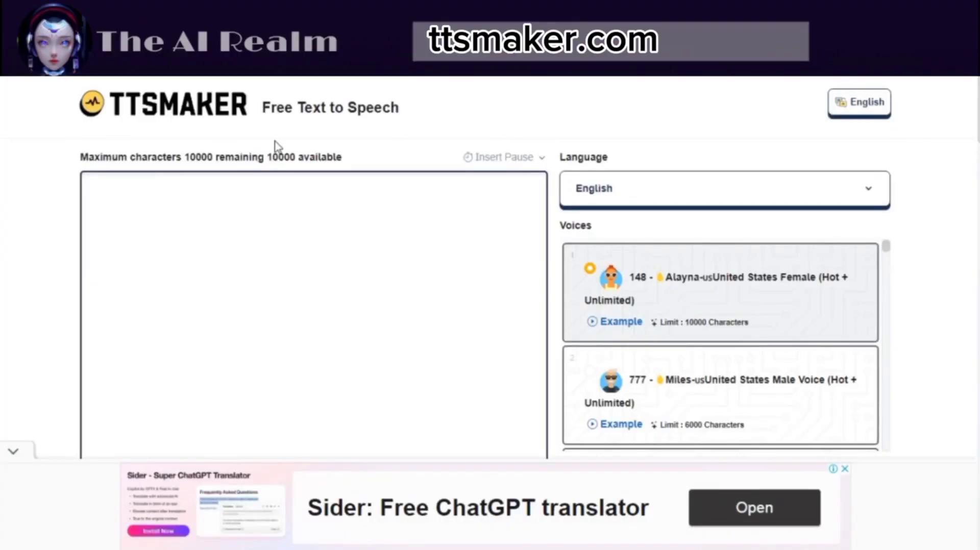
click(831, 185)
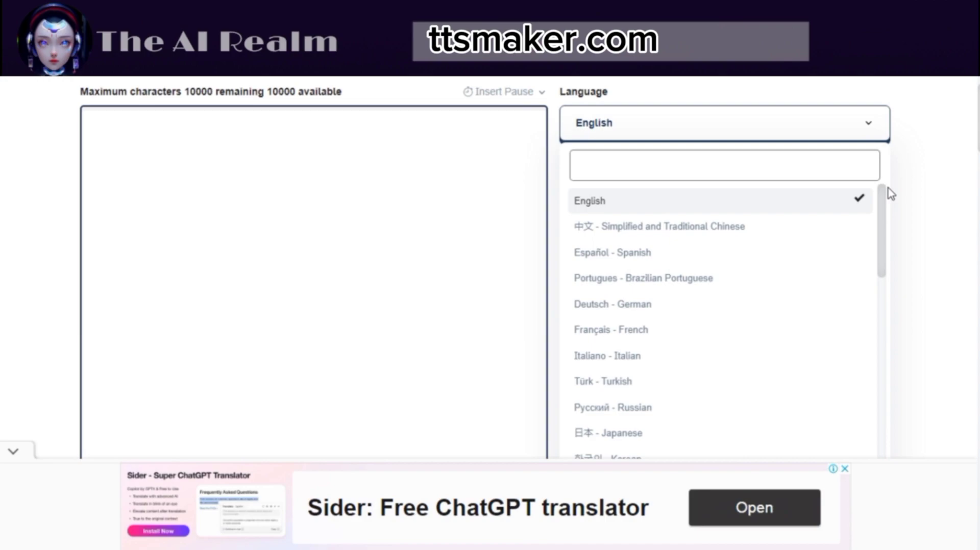
drag(887, 206, 774, 151)
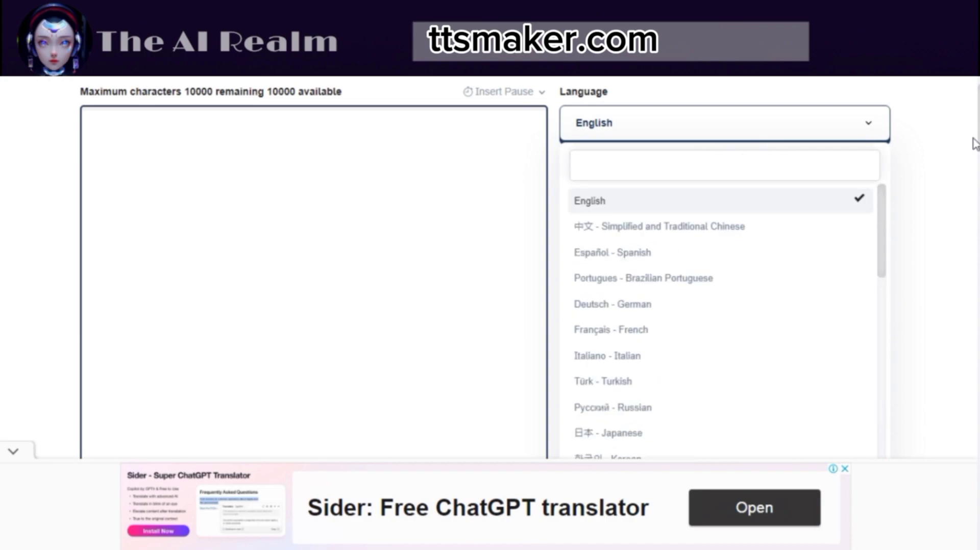
click(949, 144)
scroll(919, 141, down, 2)
scroll(888, 145, down, 2)
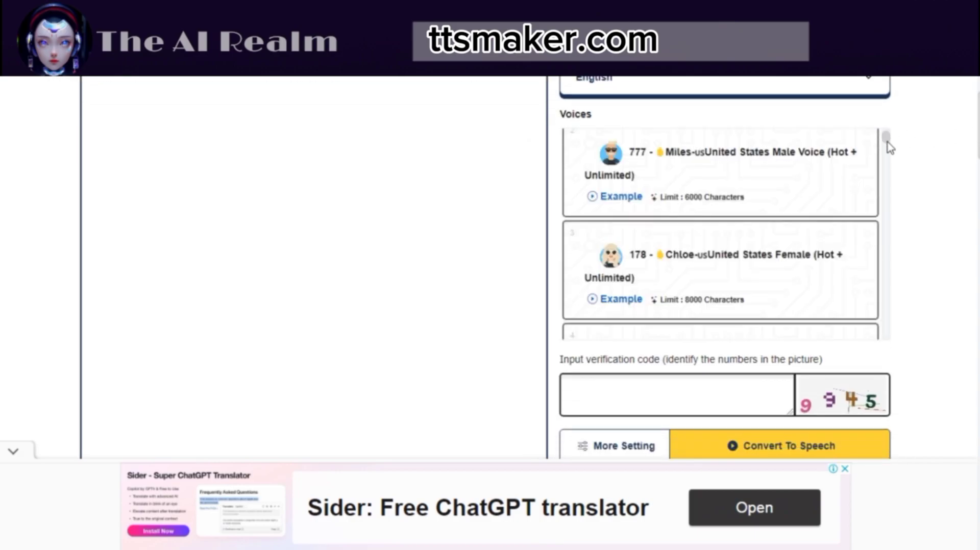
drag(888, 146, 886, 245)
click(595, 272)
scroll(635, 291, down, 1)
Enter 'hello' as the text and fill in the verification code
scroll(433, 255, up, 2)
click(434, 255)
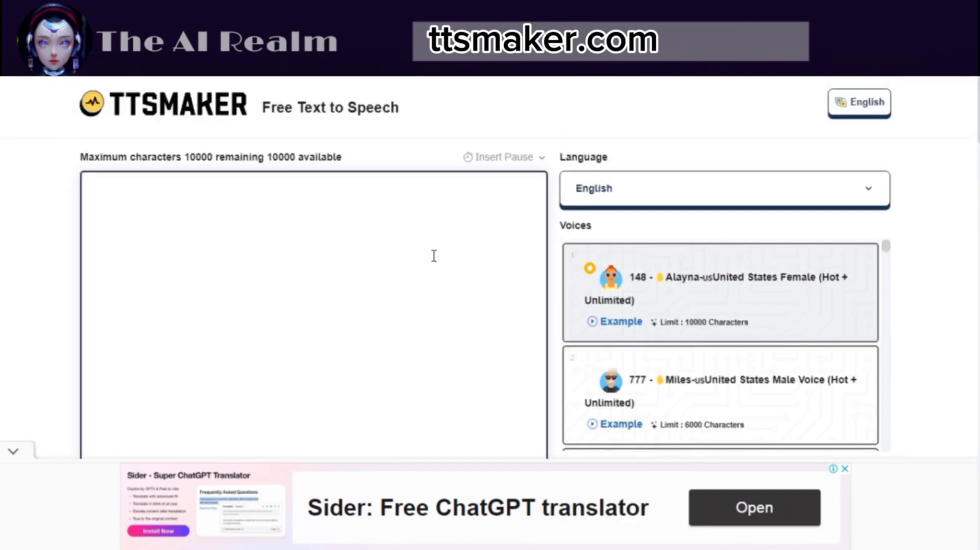
text(hello)
scroll(433, 256, down, 4)
click(739, 273)
text(9945)
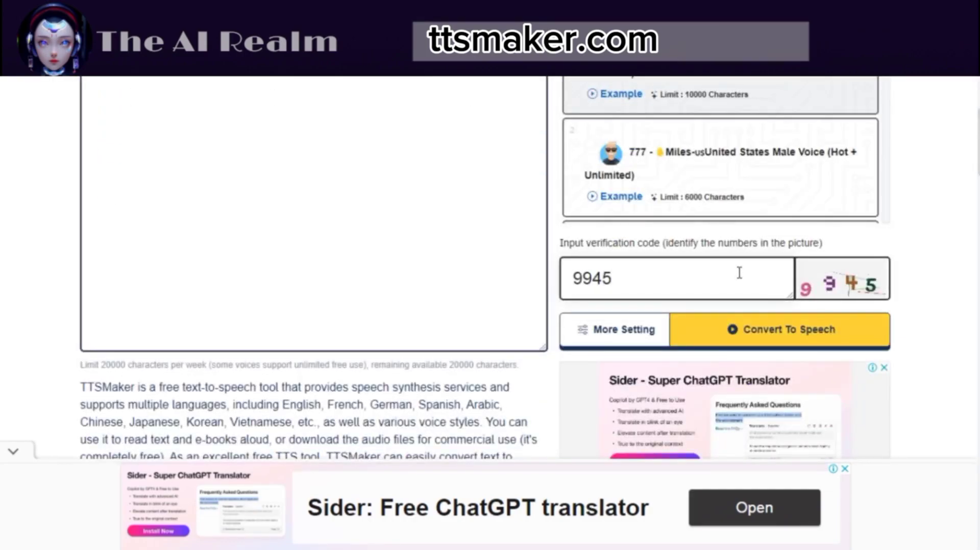
Set High audio quality, keeping 1.0x speed, 100% volume, normal pitch and 300ms pauses
scroll(966, 194, down, 4)
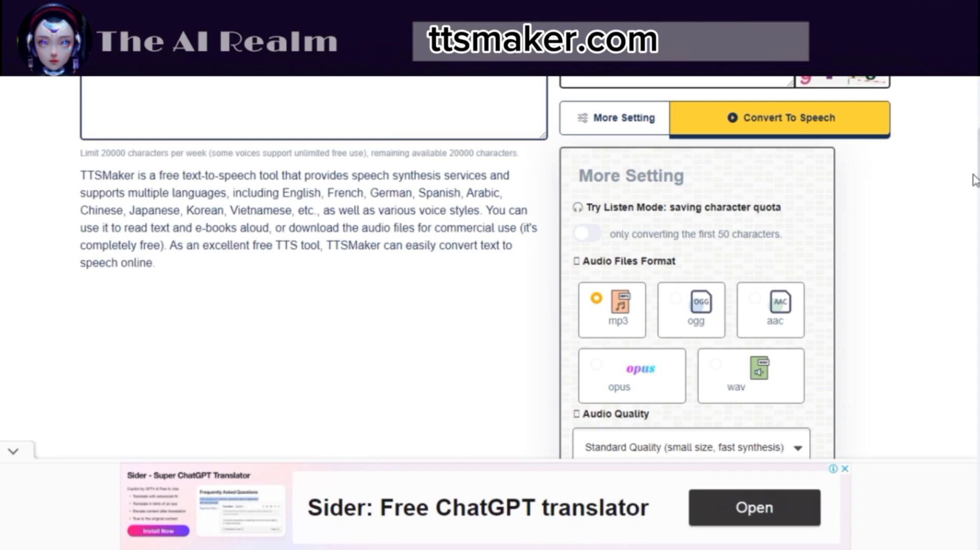
scroll(786, 194, down, 5)
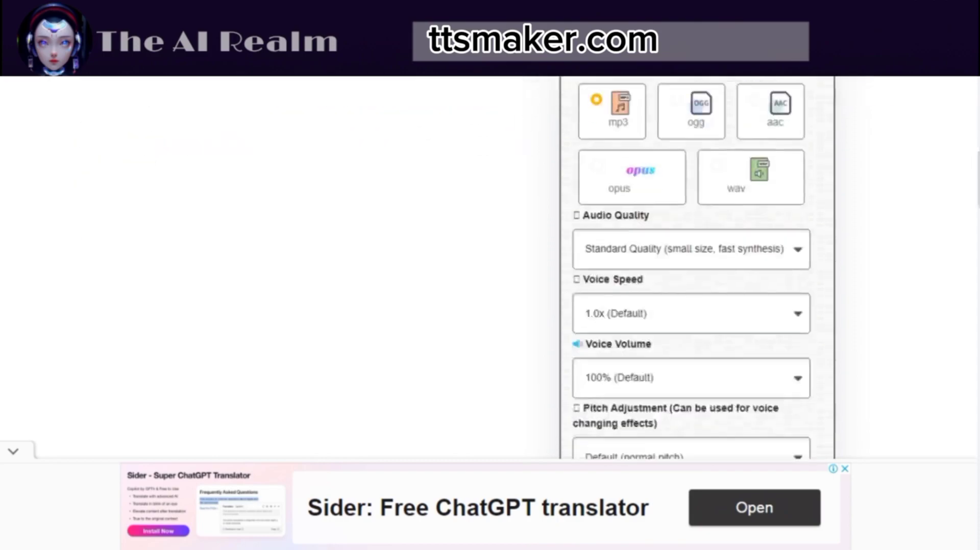
click(784, 178)
click(777, 211)
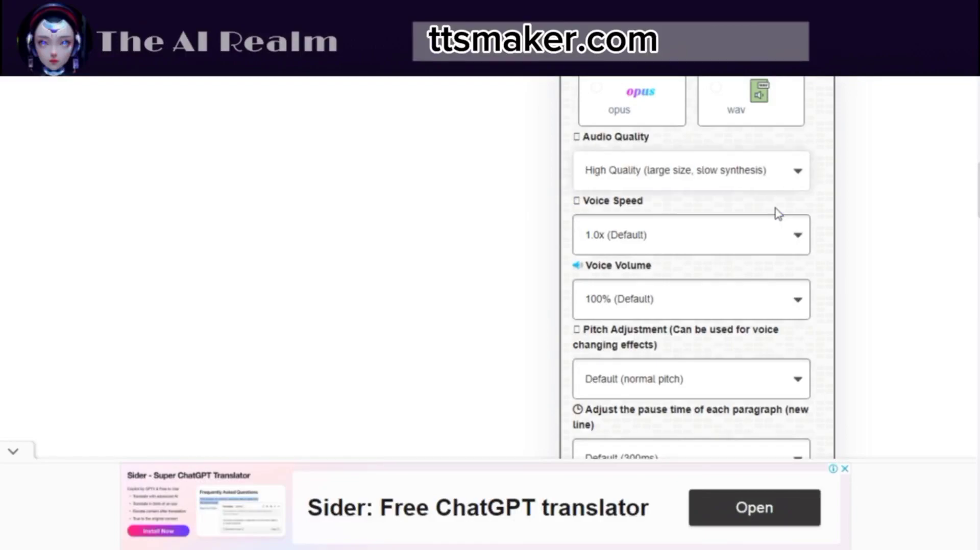
click(764, 240)
click(778, 243)
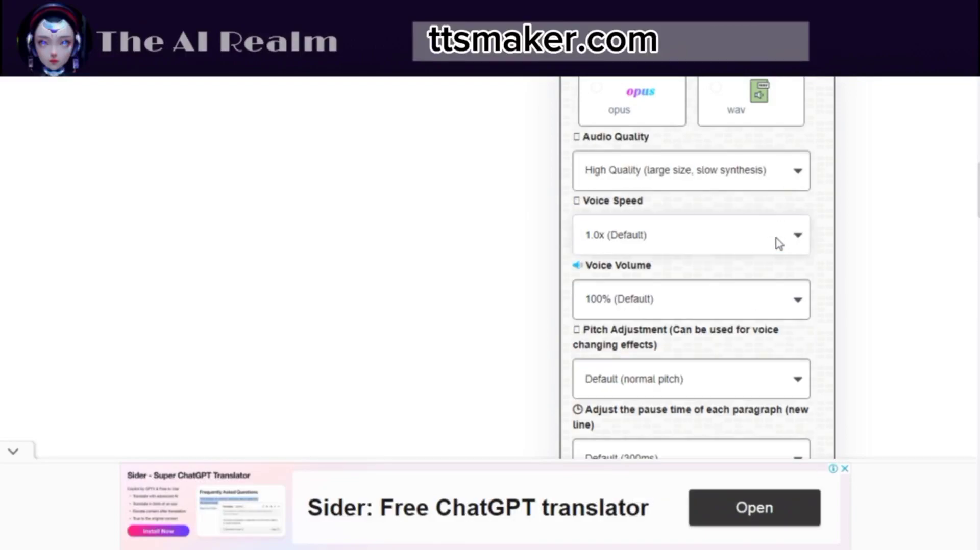
click(790, 294)
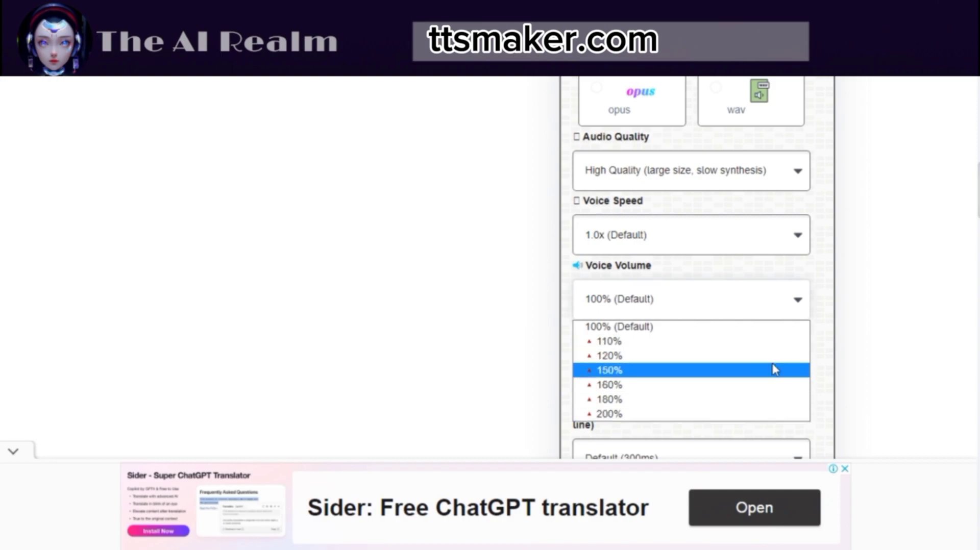
click(783, 301)
click(769, 380)
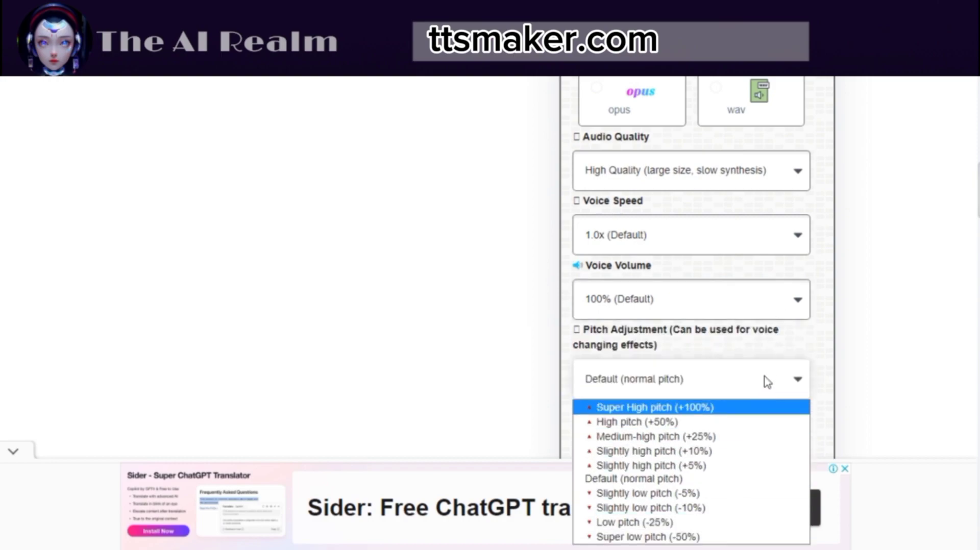
click(705, 380)
scroll(769, 381, down, 2)
click(737, 374)
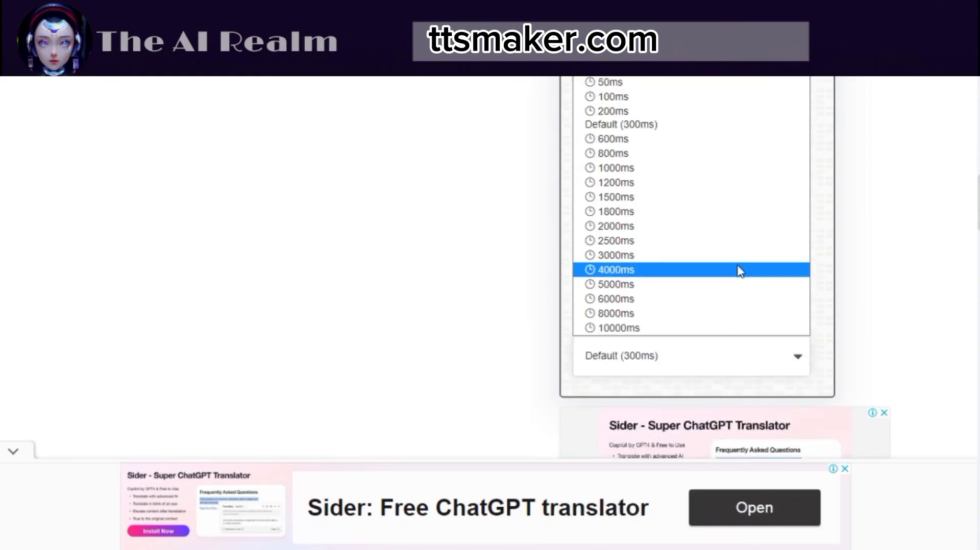
click(741, 359)
Convert hello to speech and bring up the audio's download option
scroll(970, 189, up, 10)
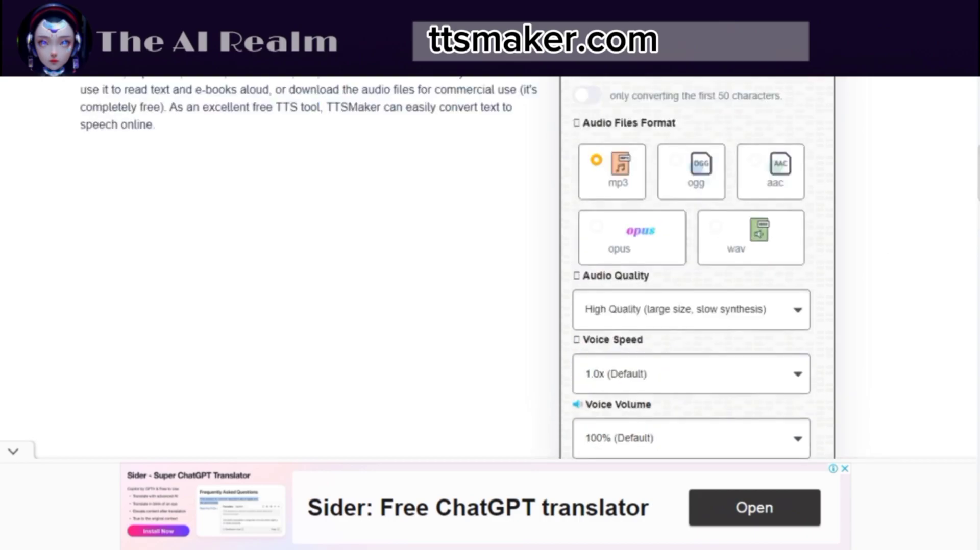
click(788, 255)
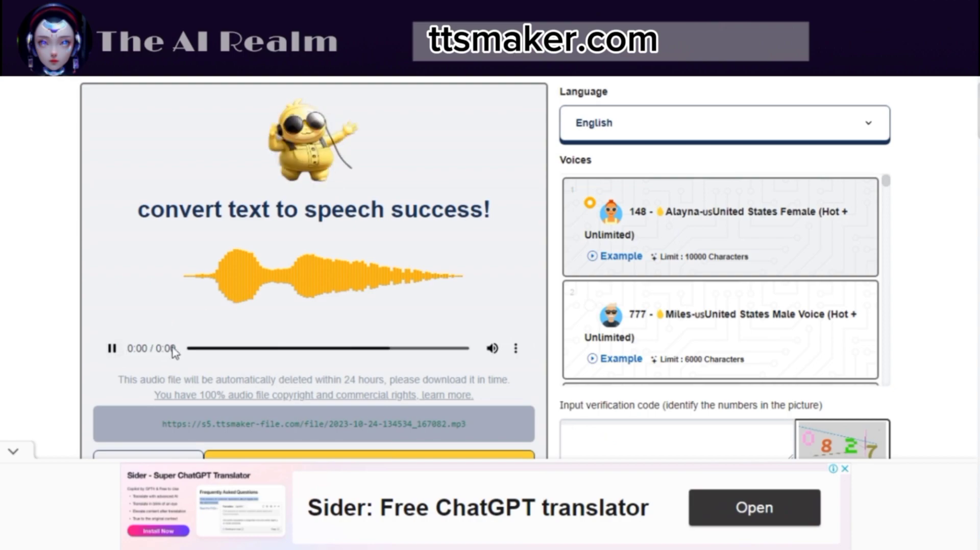
click(515, 350)
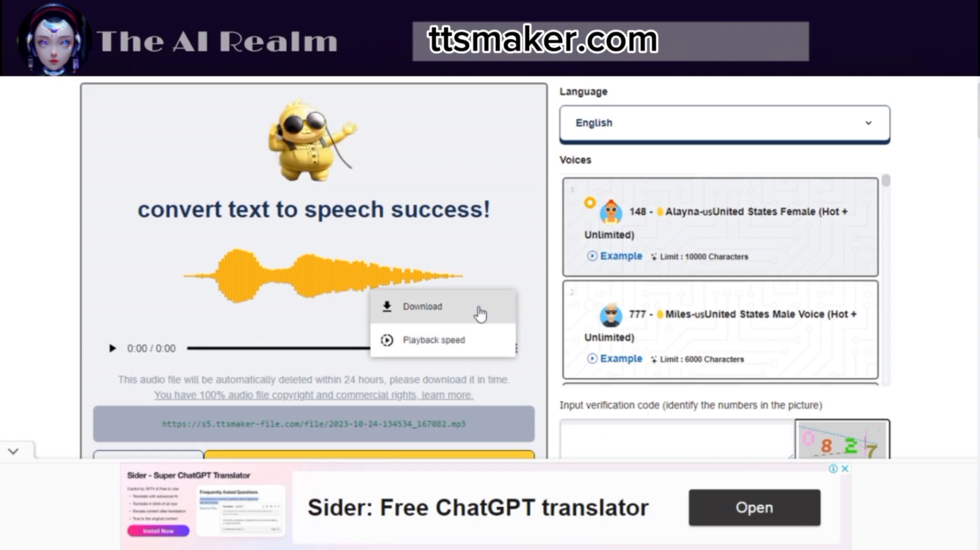